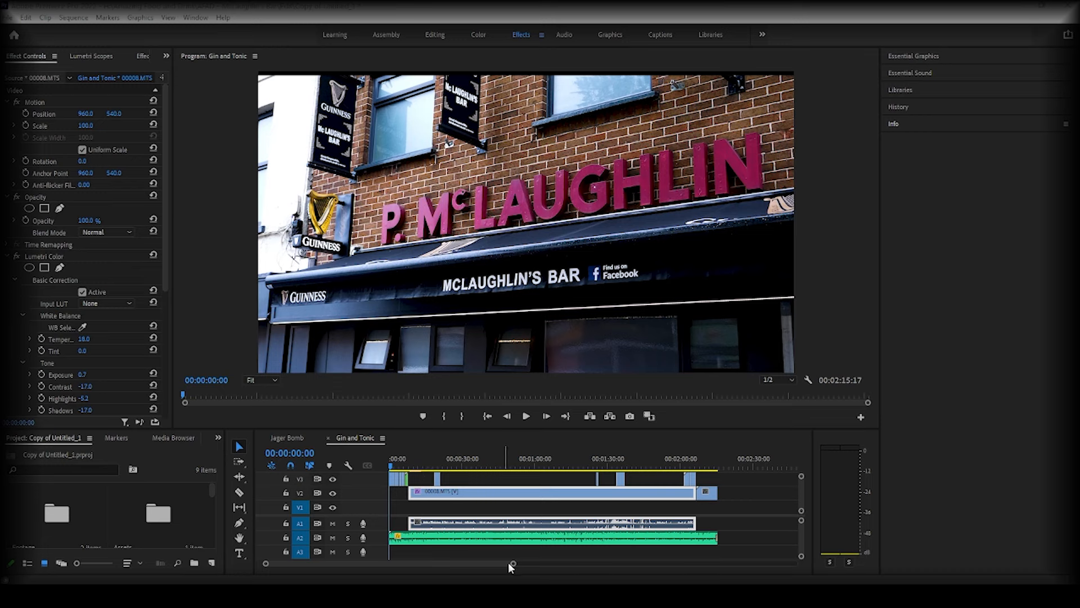
left_click_drag(512, 565, 541, 564)
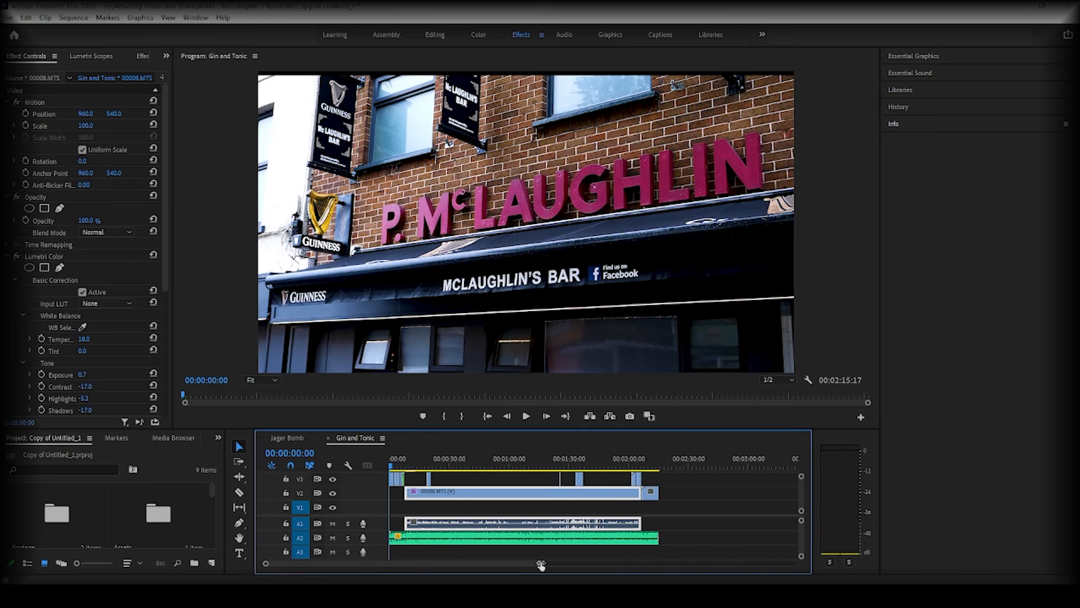
left_click(420, 463)
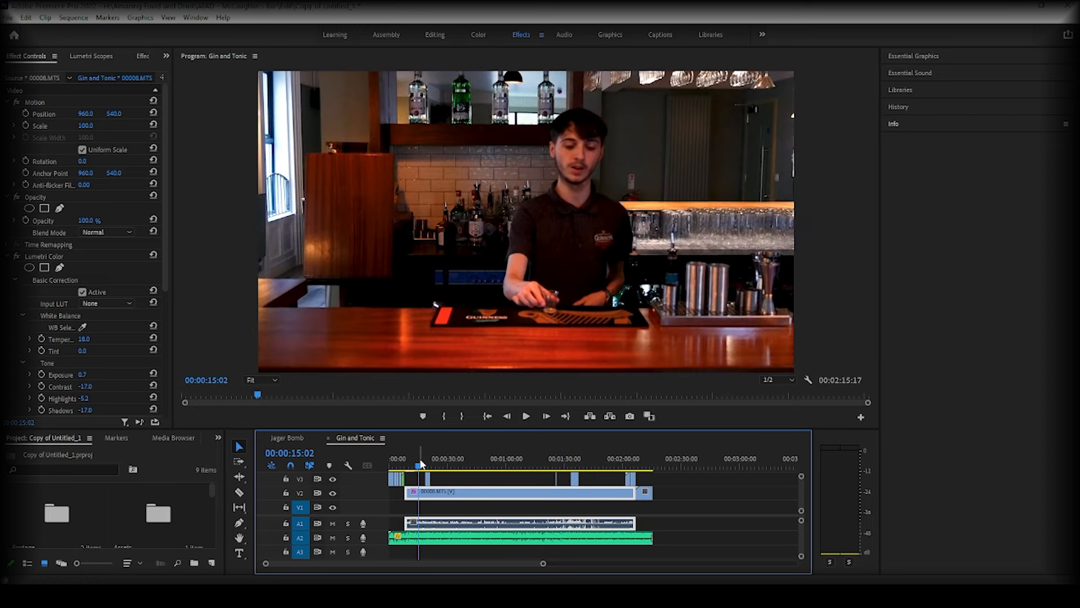
left_click_drag(421, 463, 515, 463)
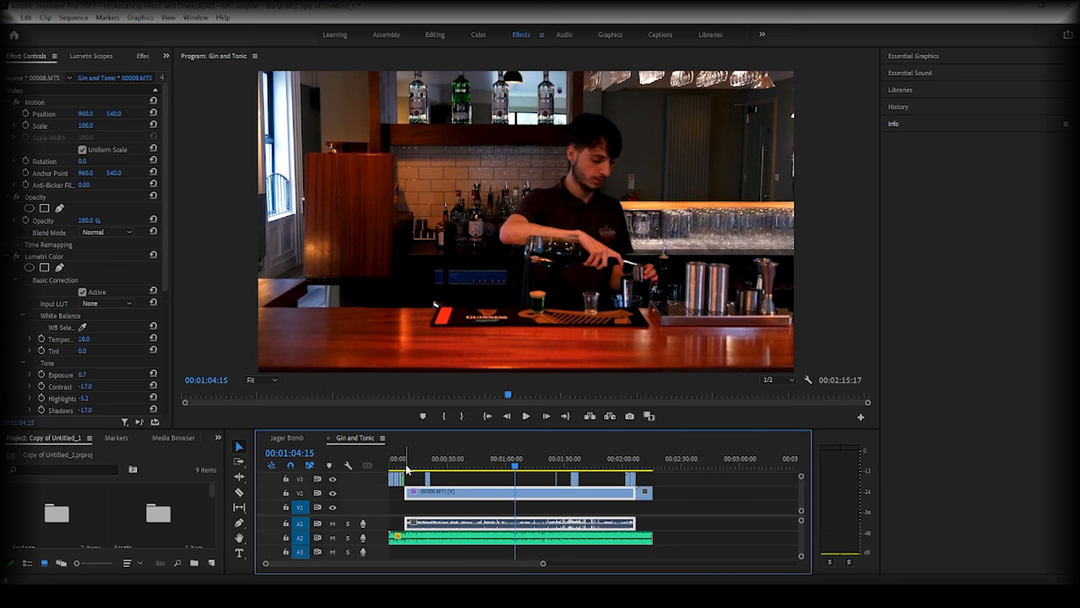
left_click_drag(407, 466, 366, 464)
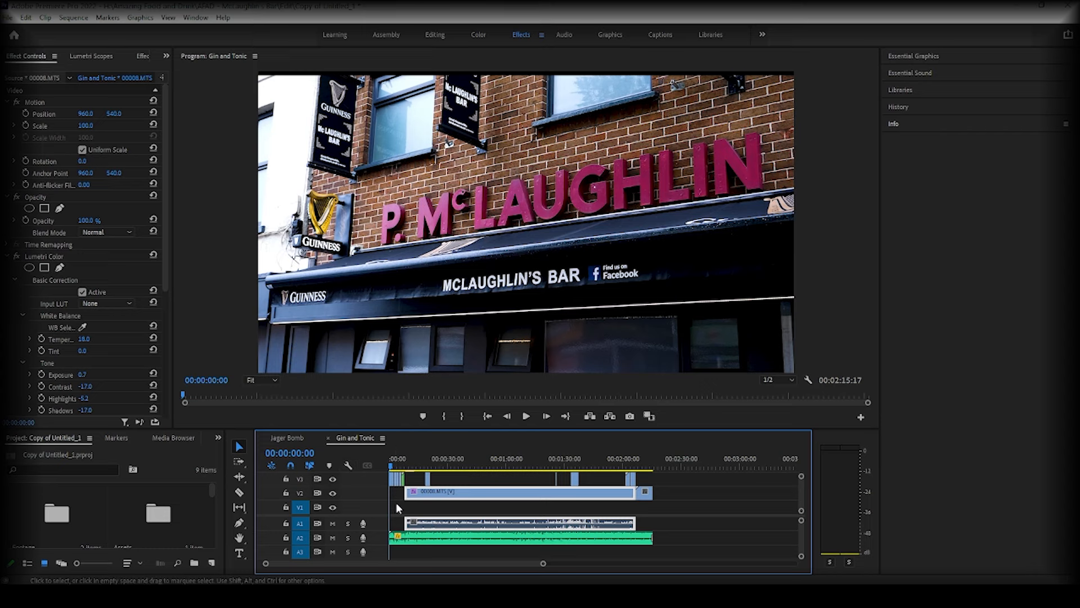
- Play the sequence up to 00:00:13:04 and add a marker to the 00008.MTS clip there
left_click(414, 467)
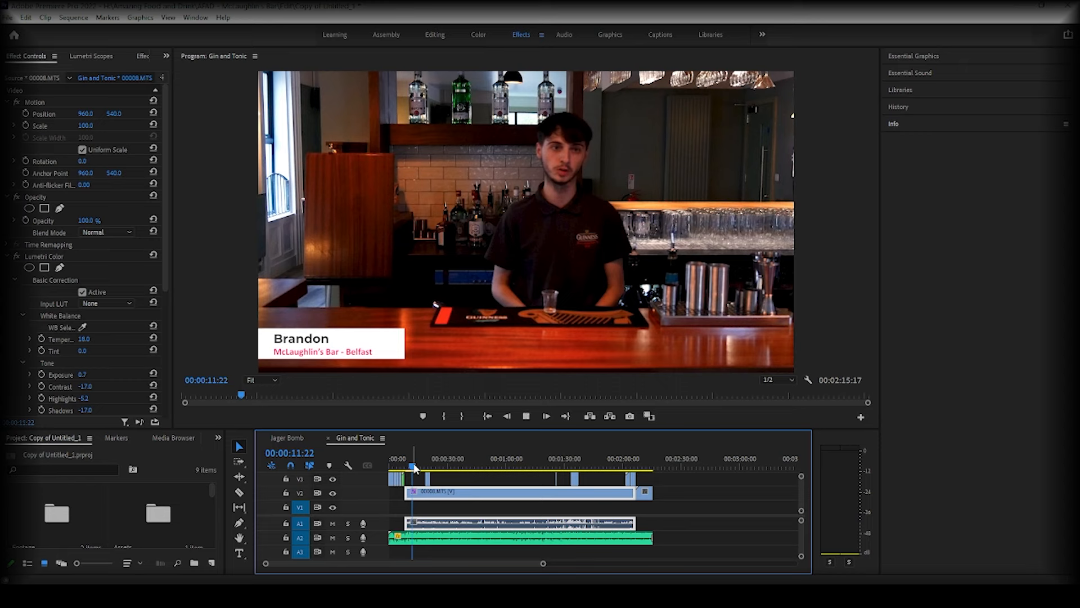
key("space")
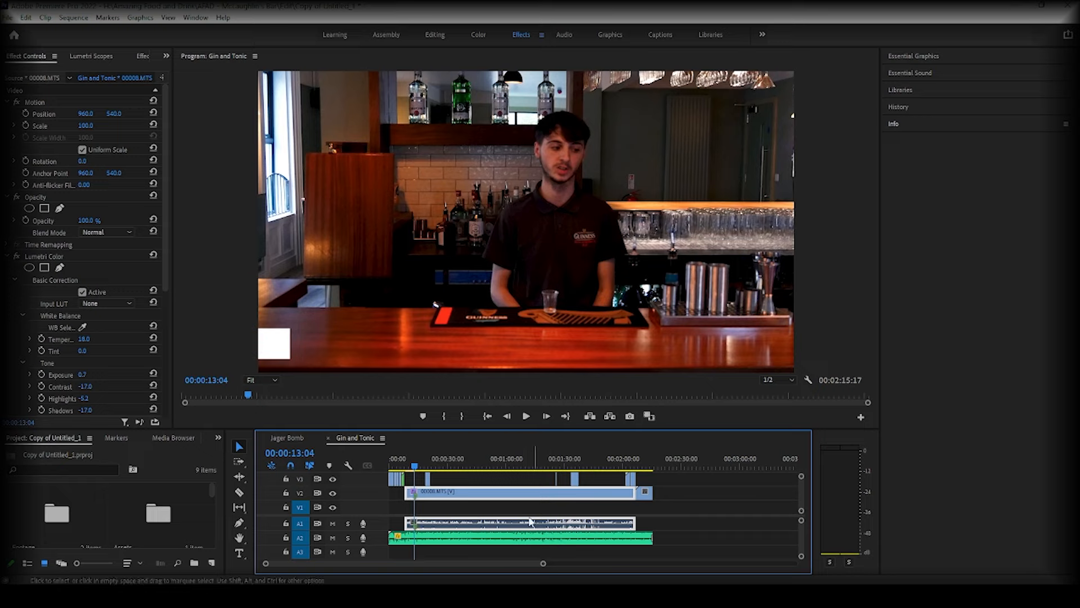
left_click_drag(544, 564, 299, 564)
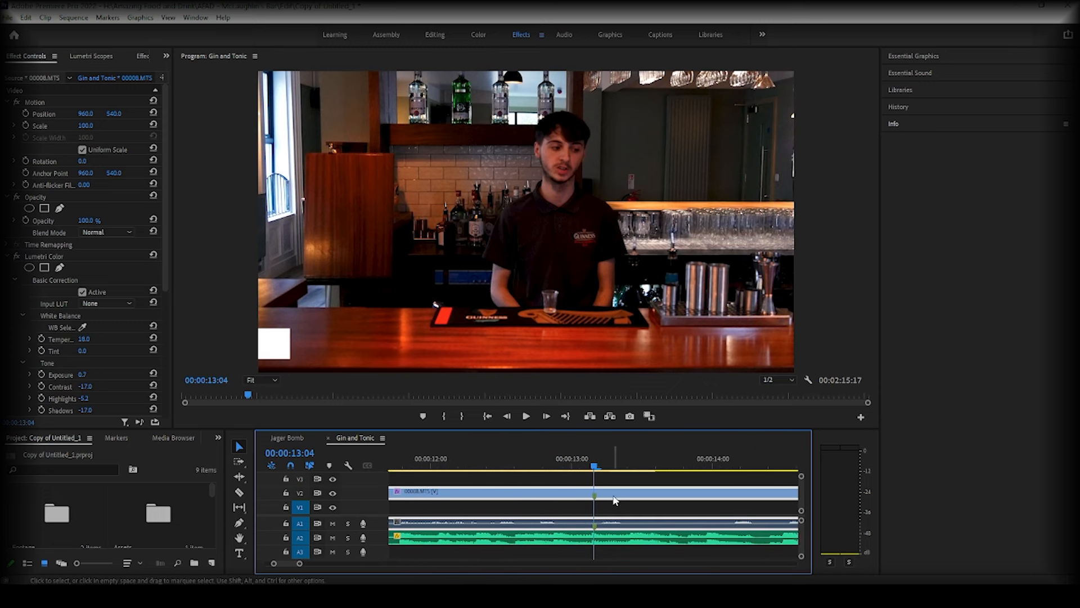
- Load the marked 00008.MTS clip as the source and display its list of markers
double_click(595, 497)
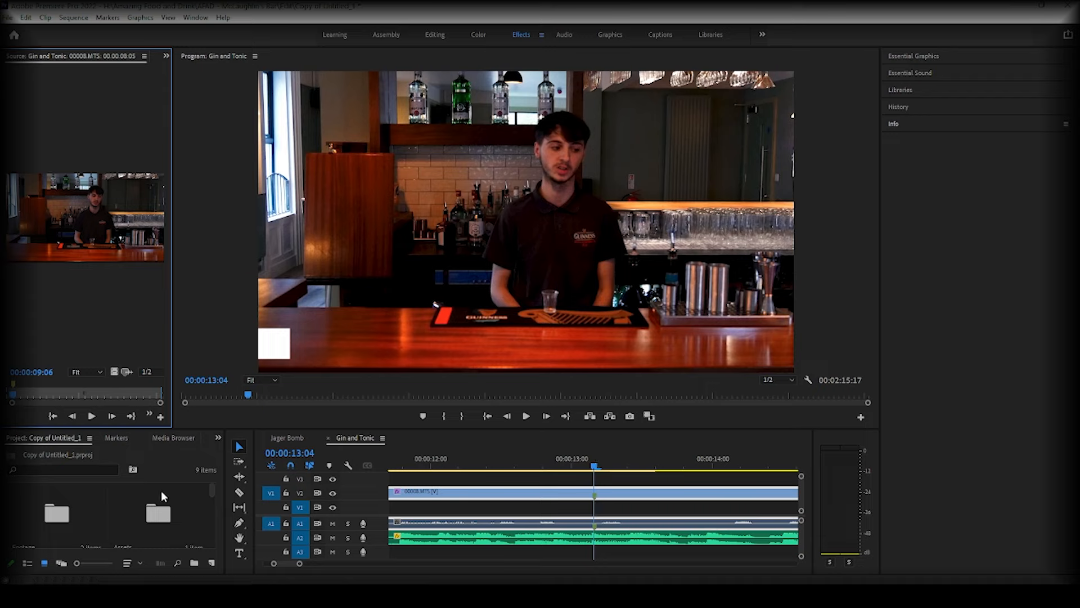
left_click(116, 438)
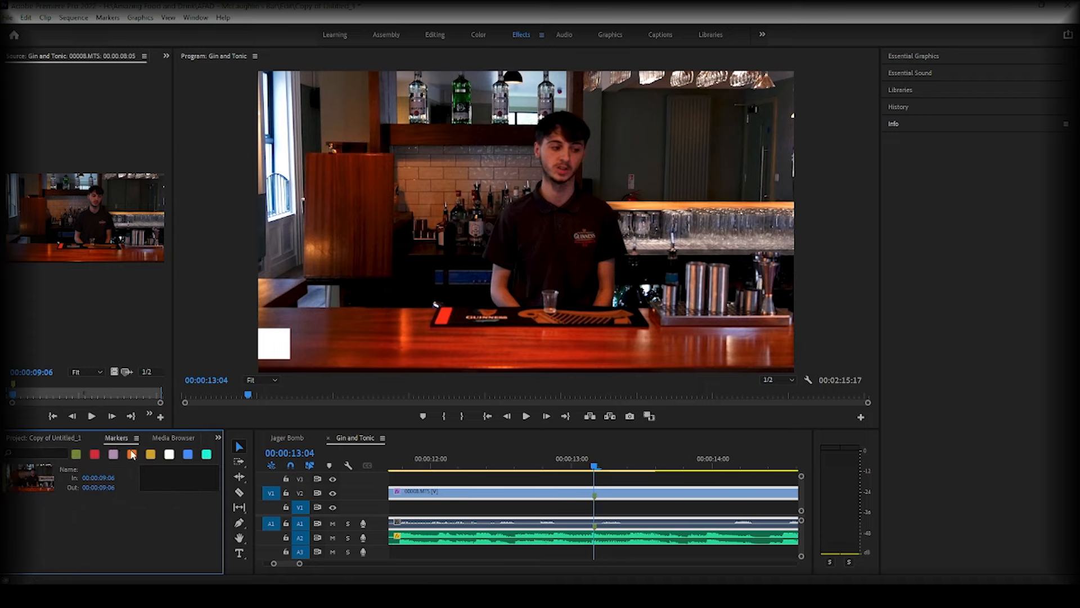
left_click(195, 17)
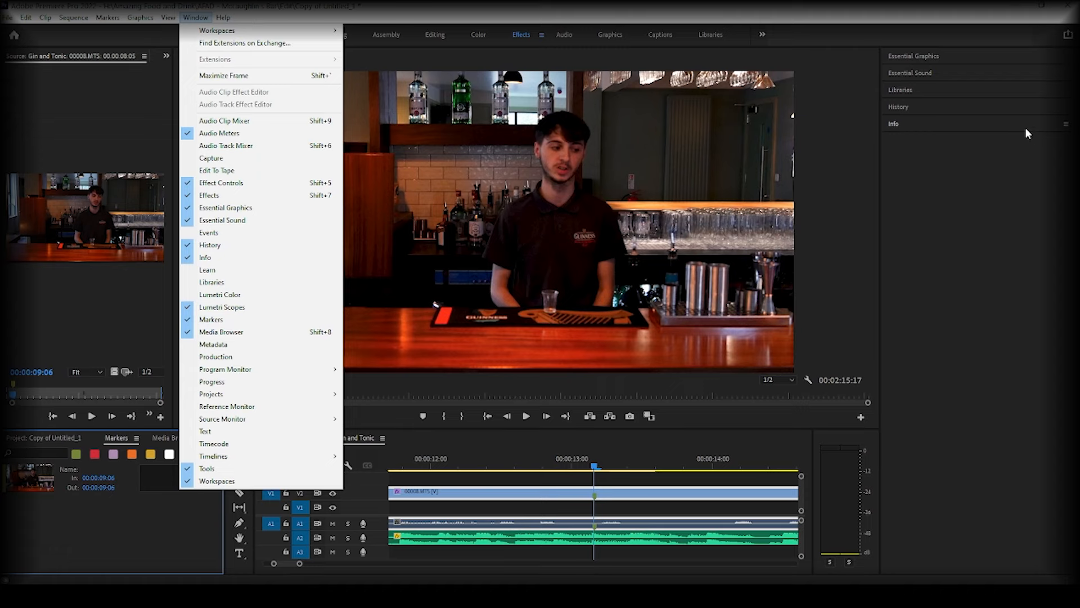
left_click(959, 215)
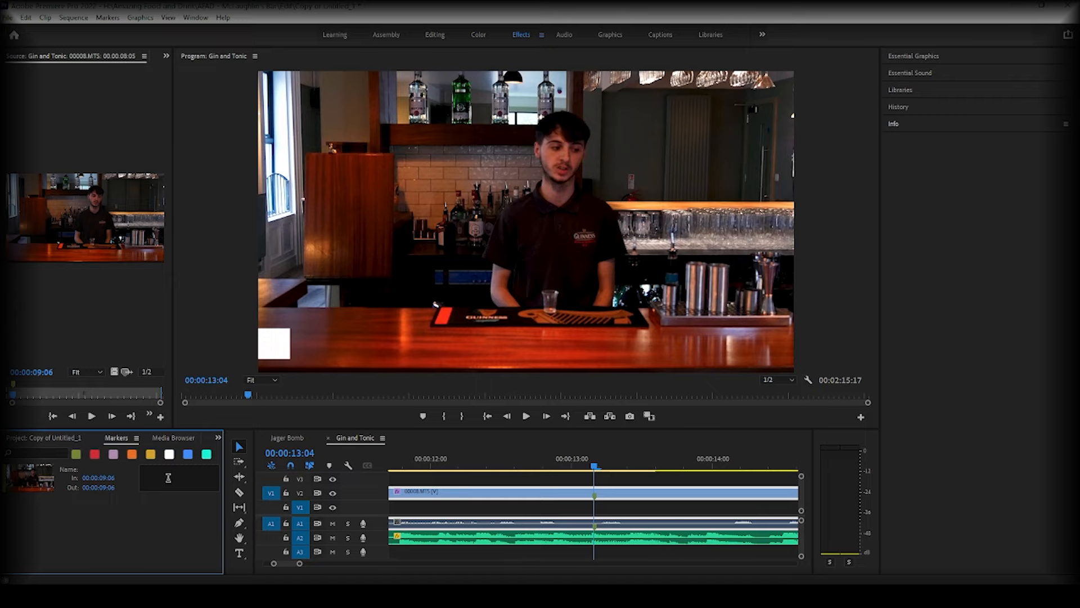
- Name the clip marker "Choc Pop Shot" and add a comment about the barman pouring a chocpop shot
double_click(64, 476)
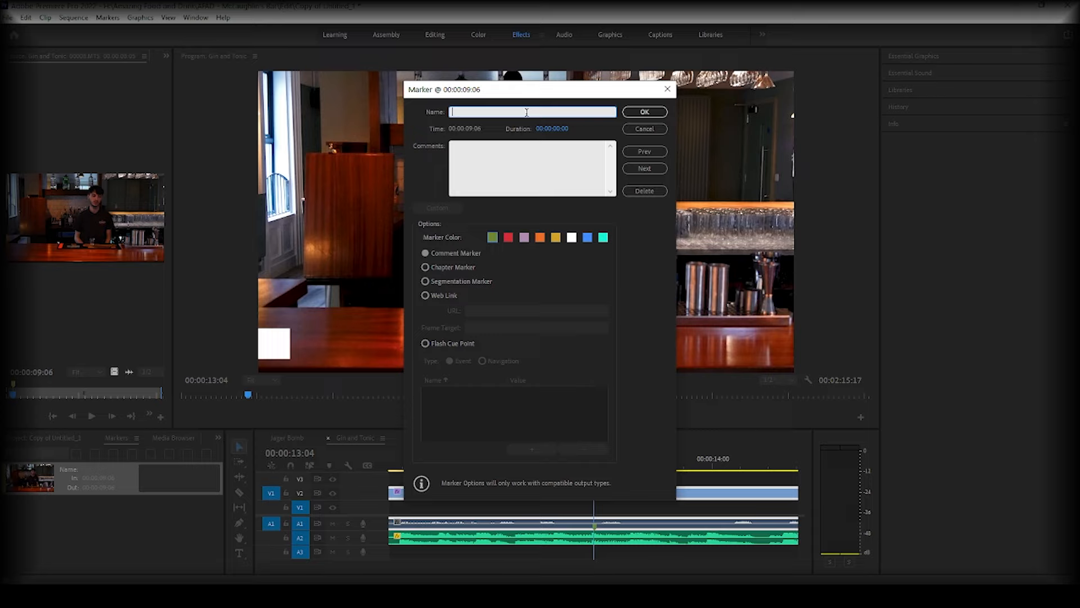
type("Choco Pop Shot")
left_click(530, 157)
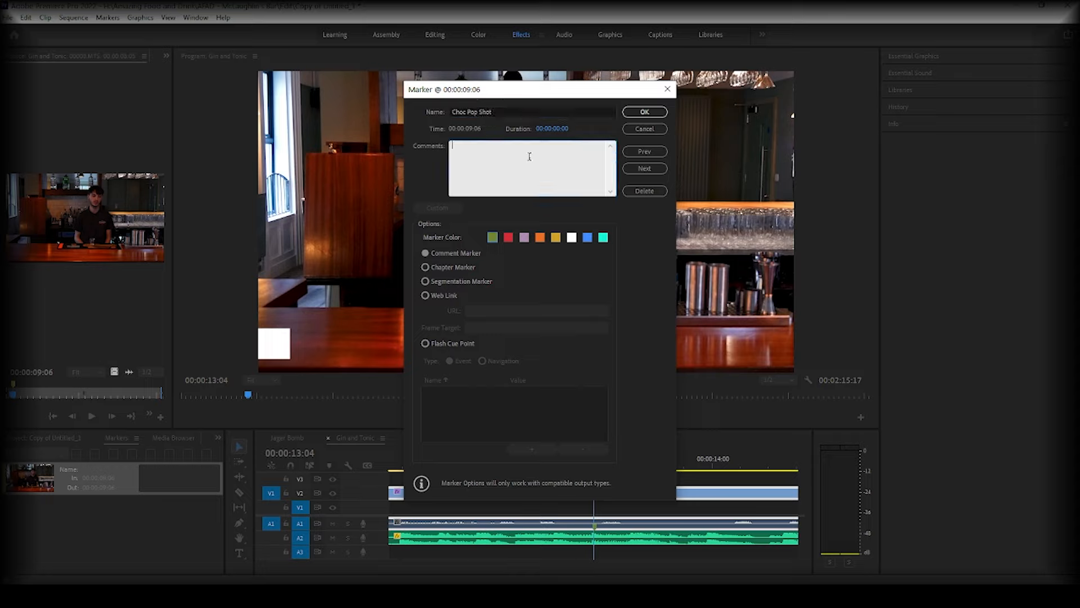
type("Barman Nathan pouring a chocpop shot")
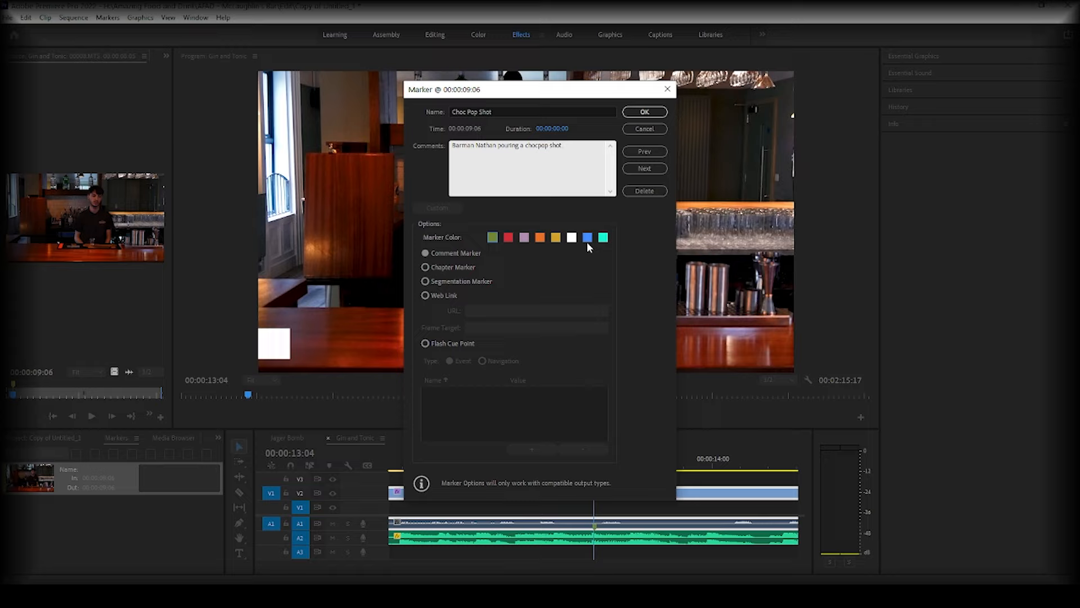
left_click(509, 237)
left_click(425, 267)
left_click(425, 282)
left_click(425, 296)
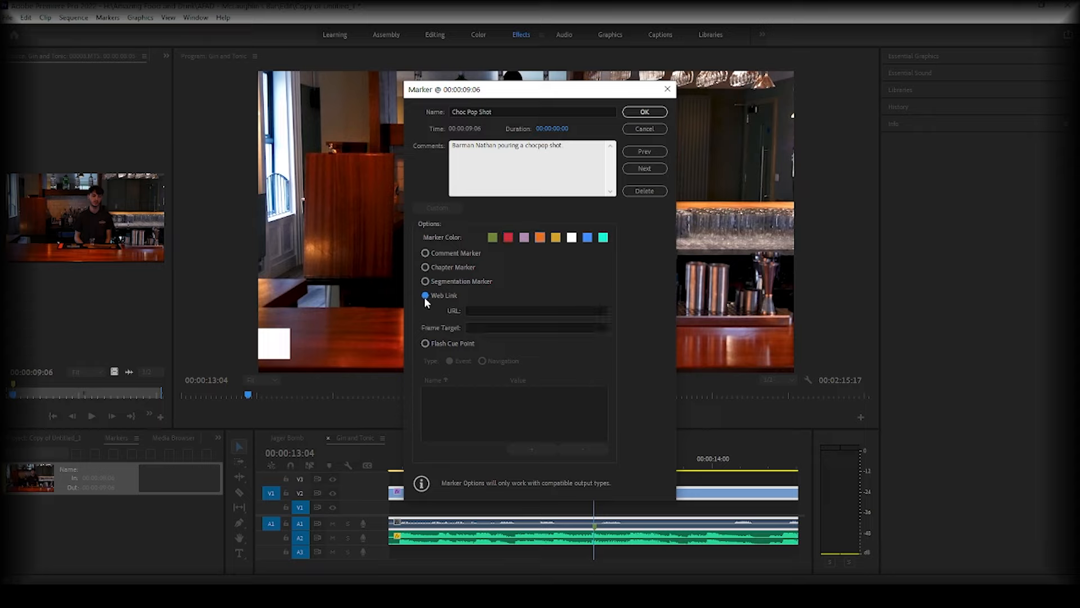
left_click(496, 310)
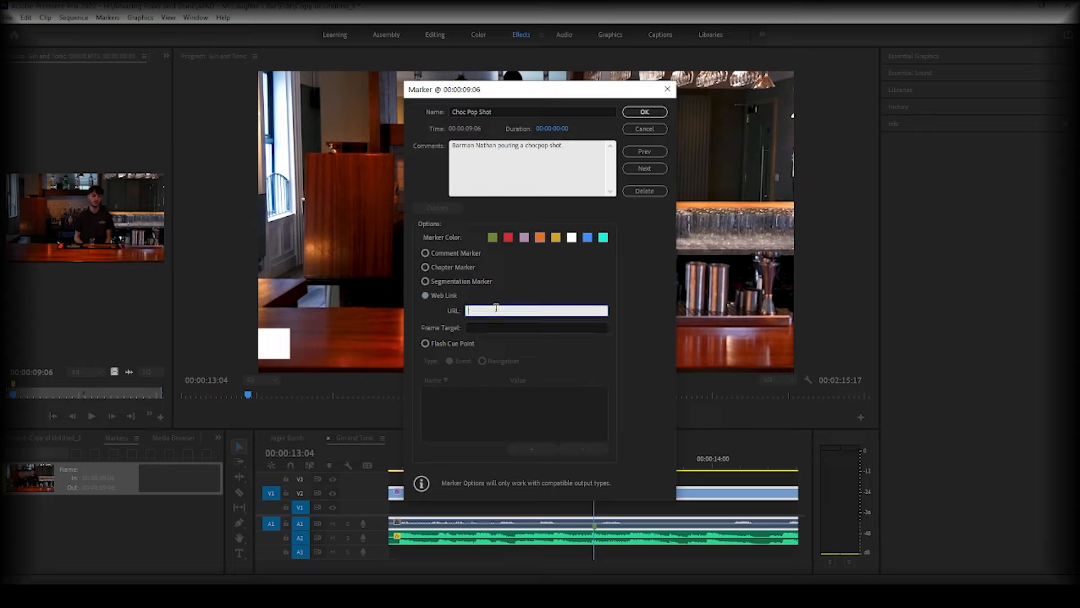
left_click(425, 254)
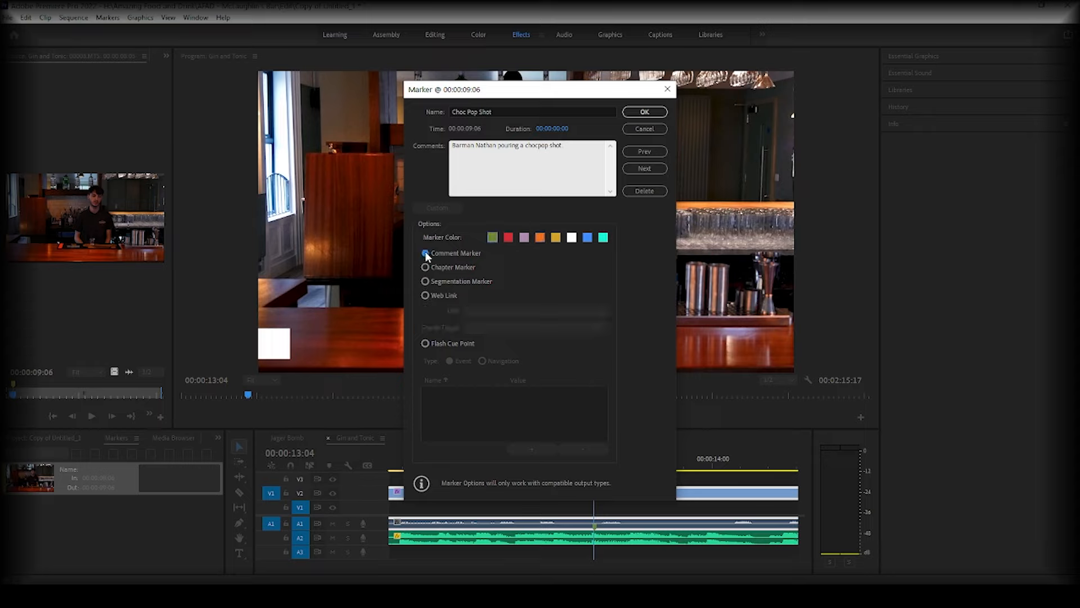
- Make the Choc Pop Shot marker a Web Link marker and extend its out point to 00:00:12:18
left_click(556, 294)
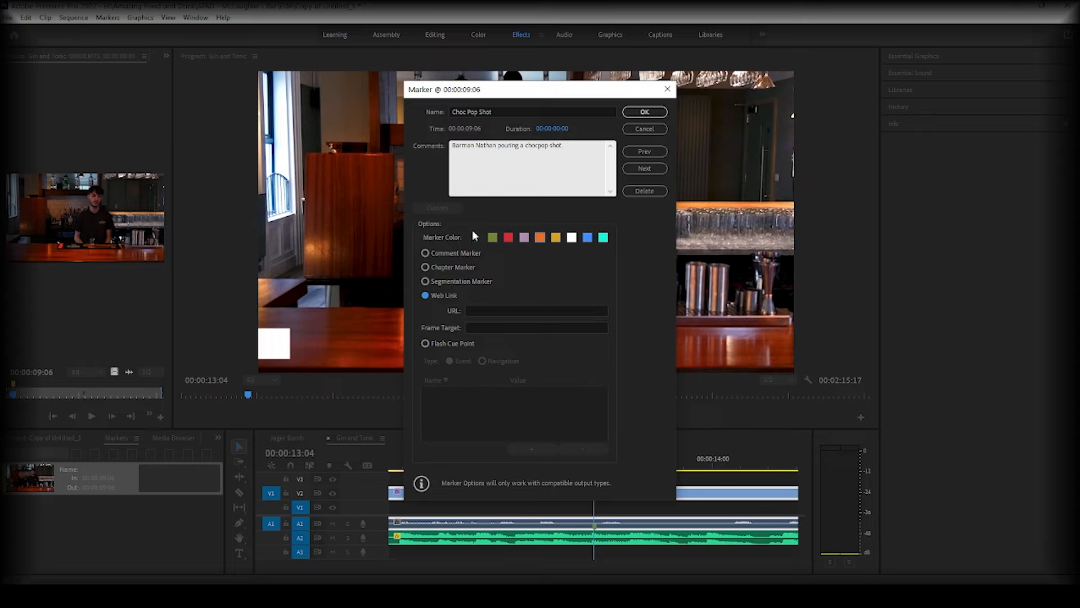
left_click(645, 112)
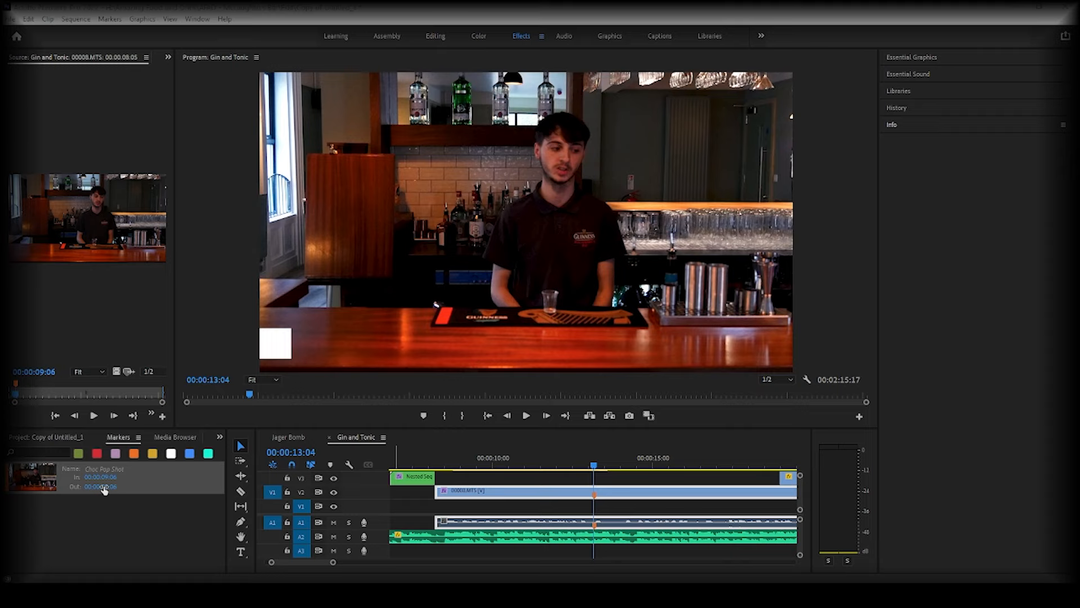
left_click_drag(103, 487, 109, 489)
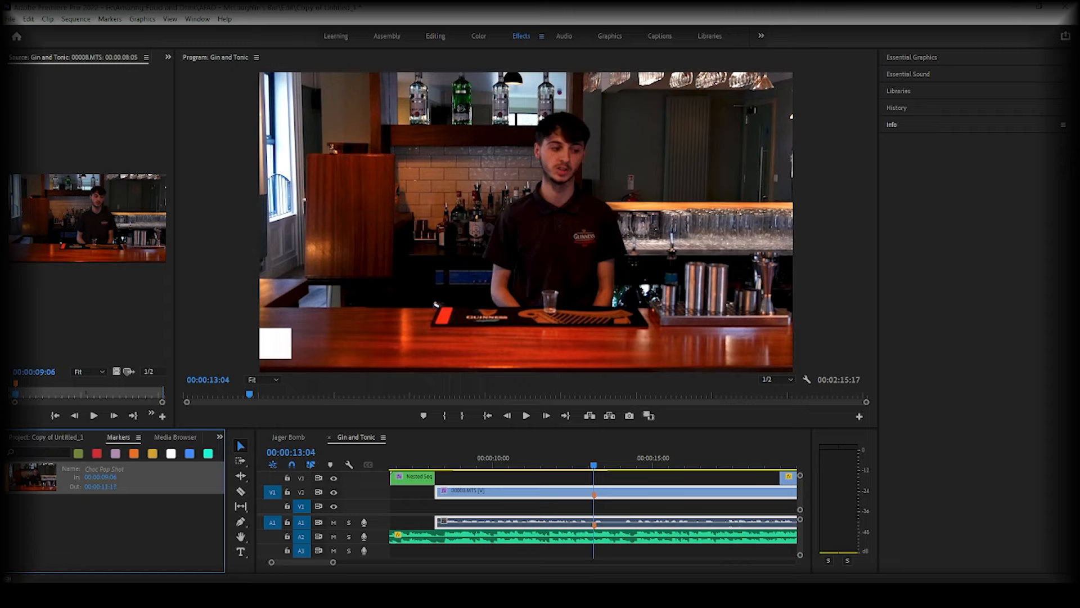
left_click_drag(109, 489, 103, 488)
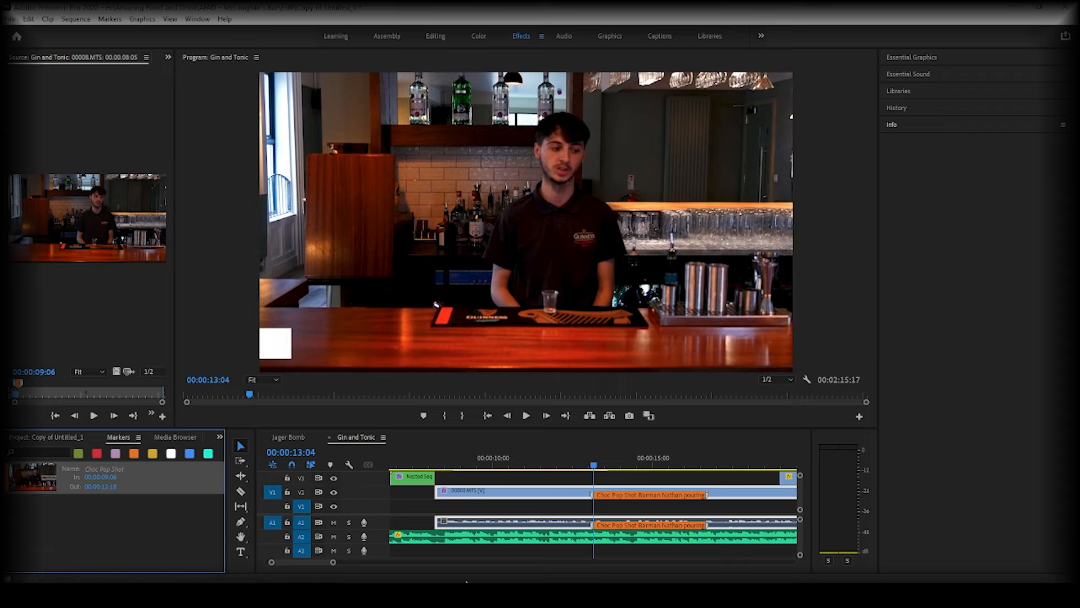
- Add a red marker named "Part 2" to the clip at sequence time 00:00:18:10 and extend its out point to 00:00:16:14
left_click_drag(333, 561, 371, 562)
left_click(622, 456)
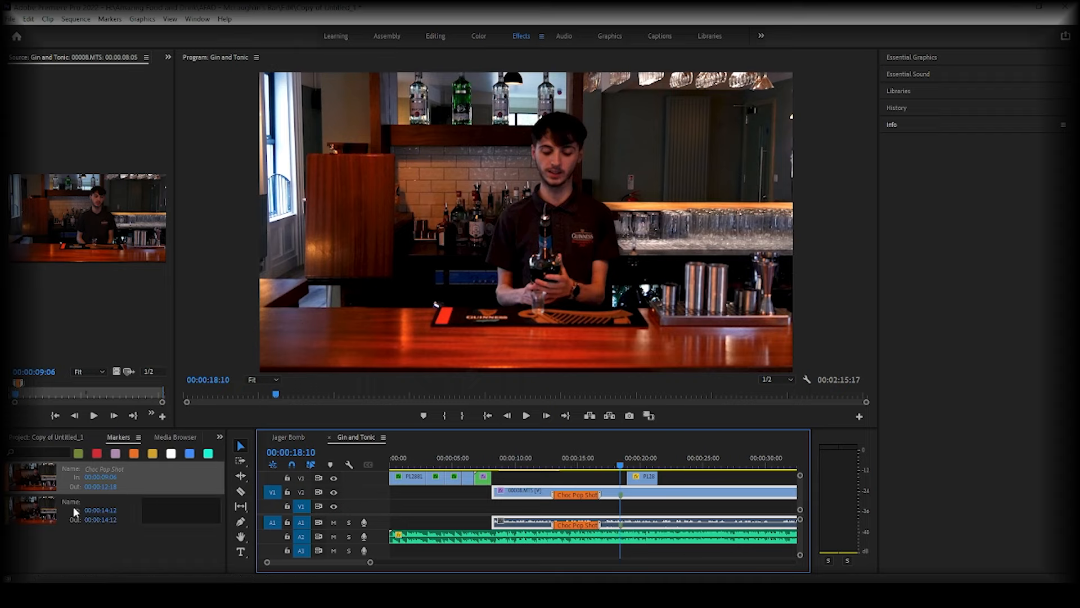
double_click(49, 508)
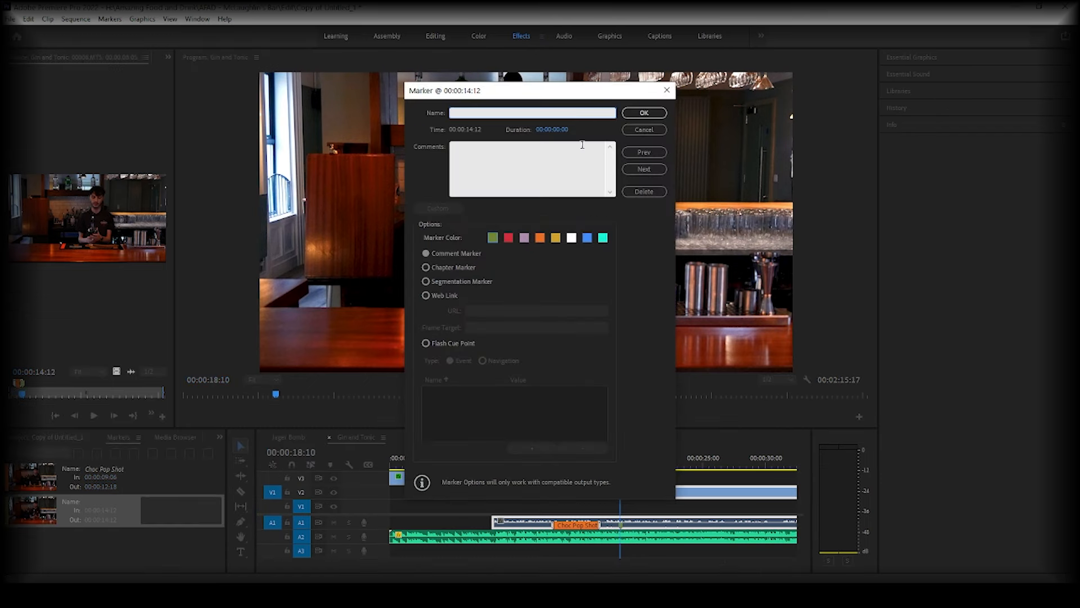
type("Part 2")
left_click(508, 239)
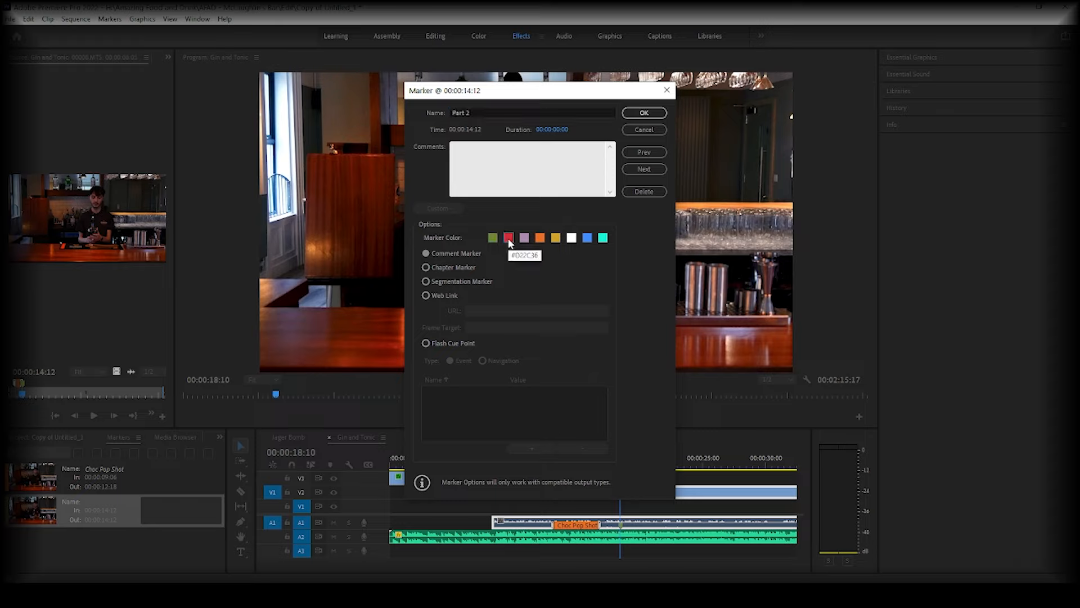
left_click(656, 114)
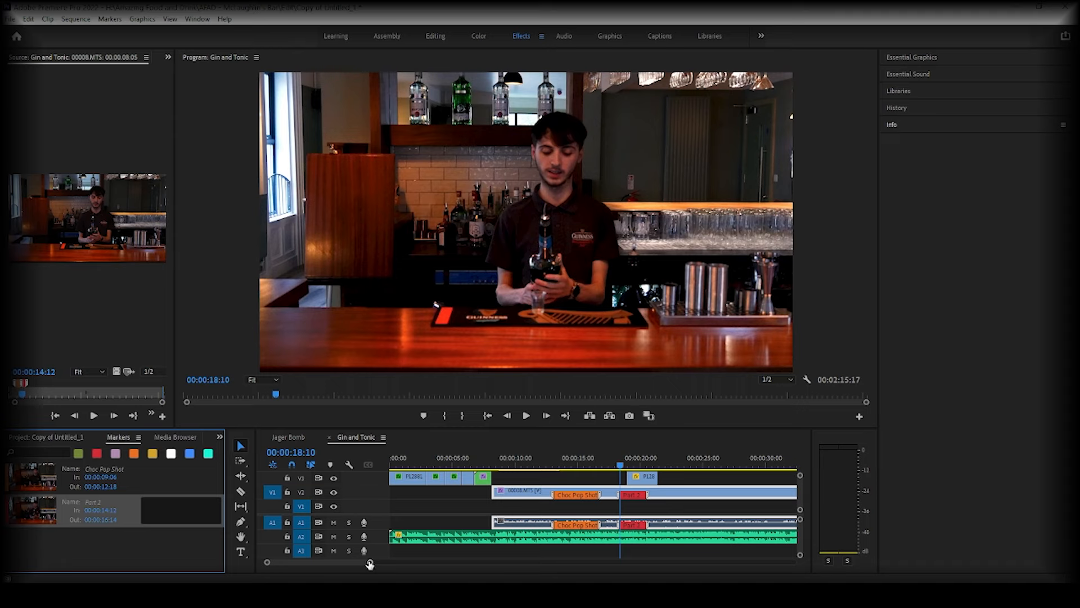
left_click_drag(370, 562, 424, 560)
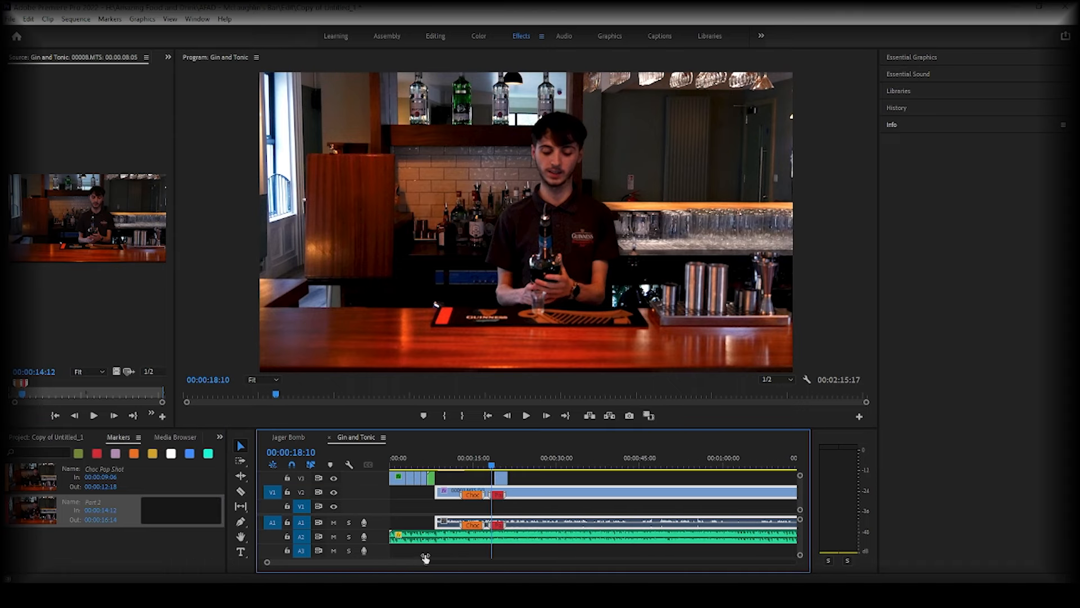